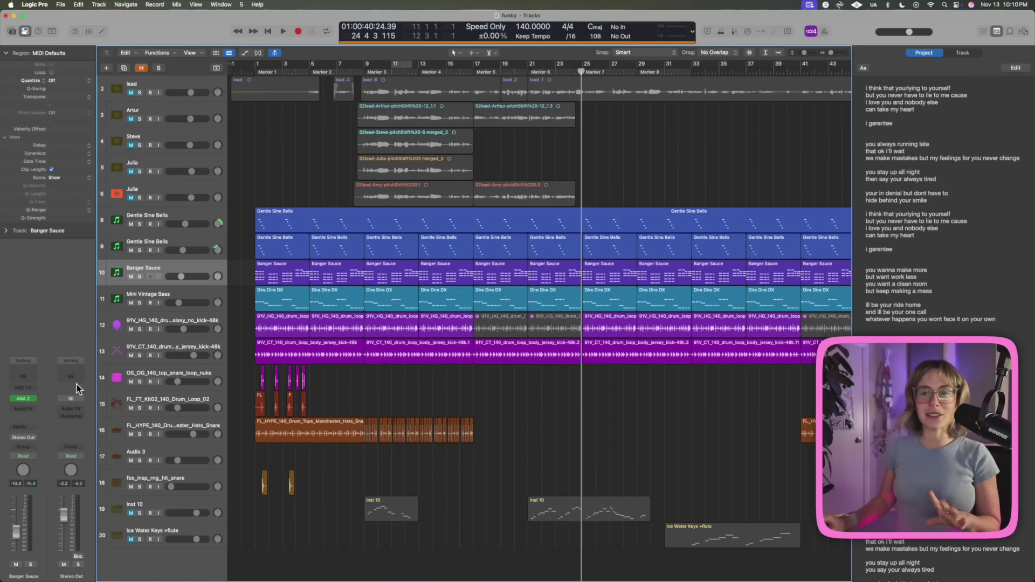
Step: Insert RVerb (s) on the galaxy drum loop track's channel by searching 'rver'
left_click(190, 330)
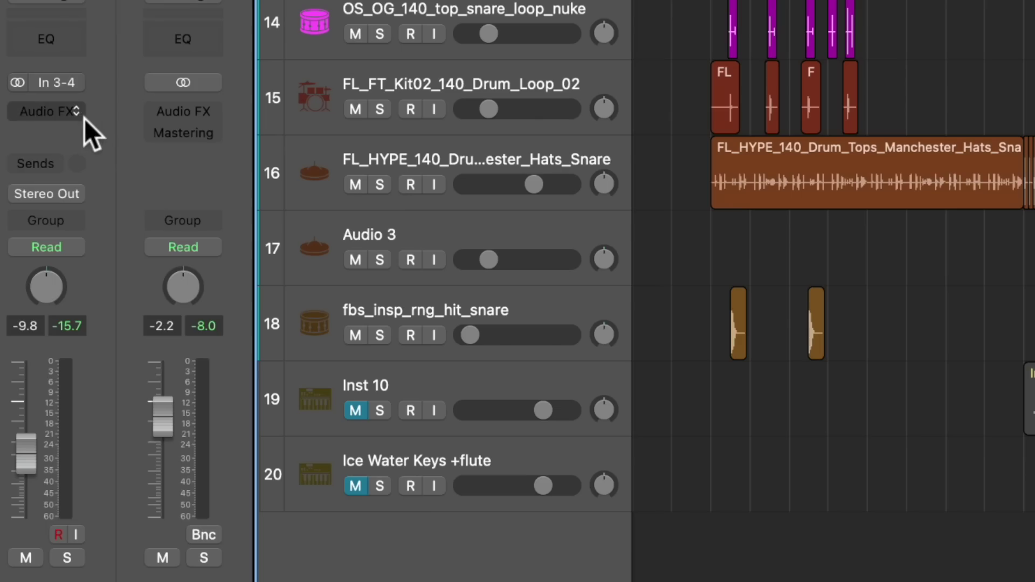
left_click(35, 409)
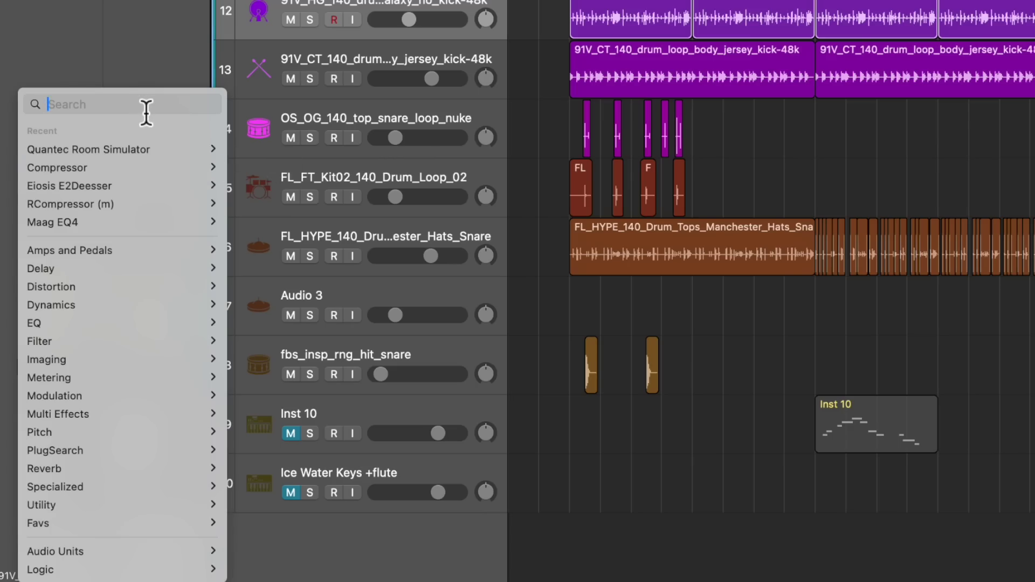
type("rver")
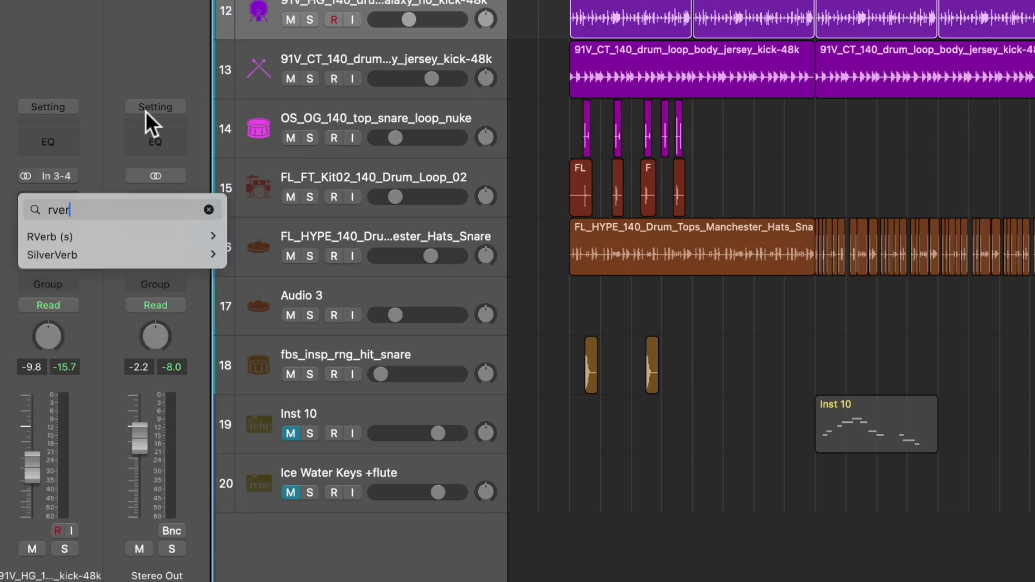
left_click(160, 237)
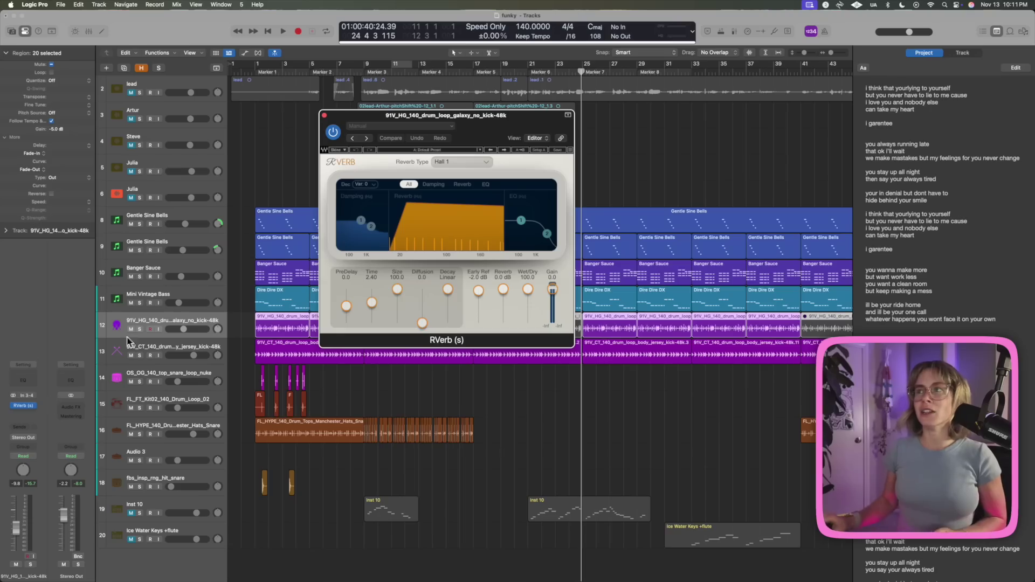
Step: Look through the reverb's preset and settings options, close its editor, and reopen the slot's effect choices
left_click(488, 161)
left_click(451, 125)
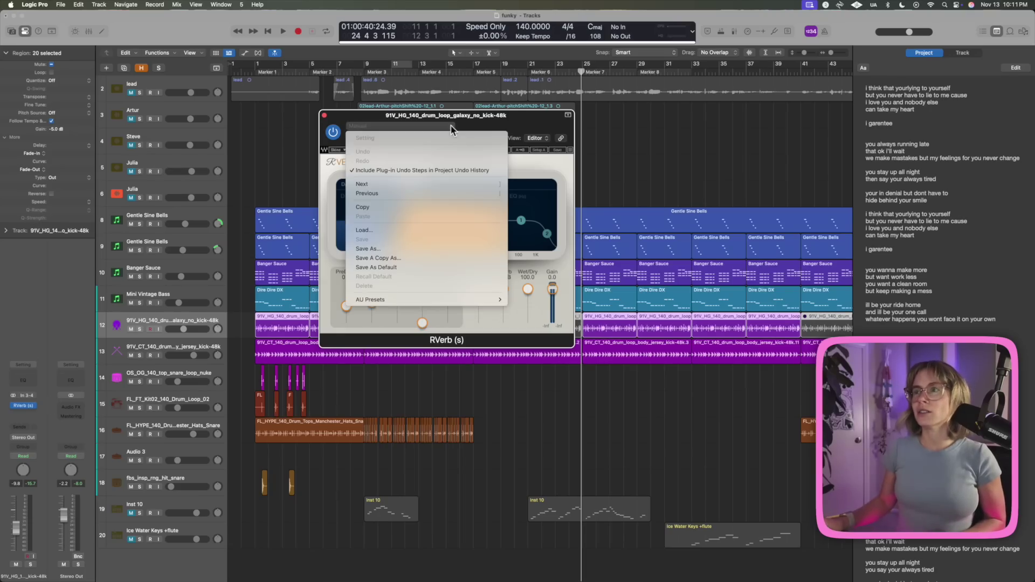
left_click(487, 117)
left_click(325, 115)
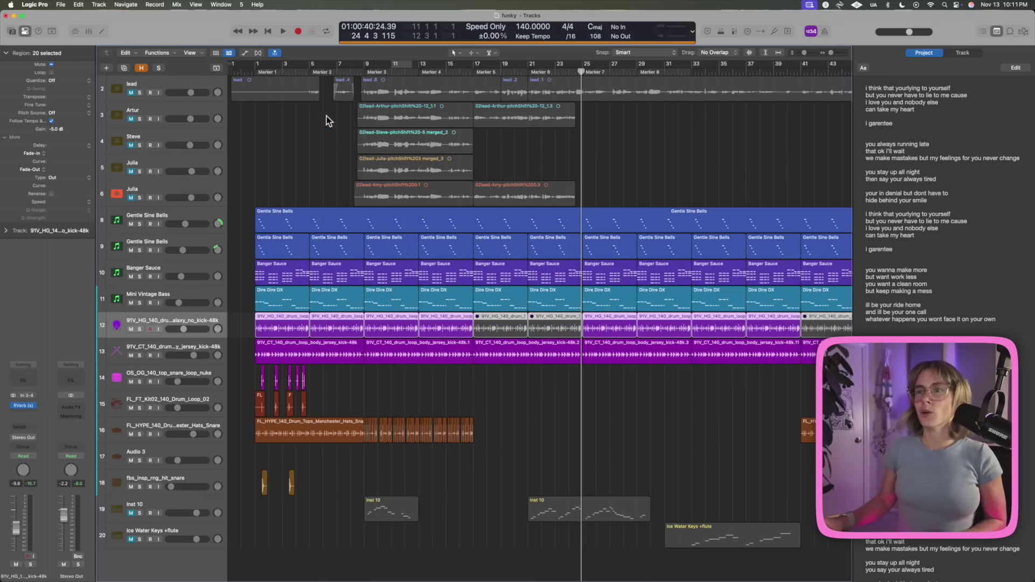
left_click(33, 407)
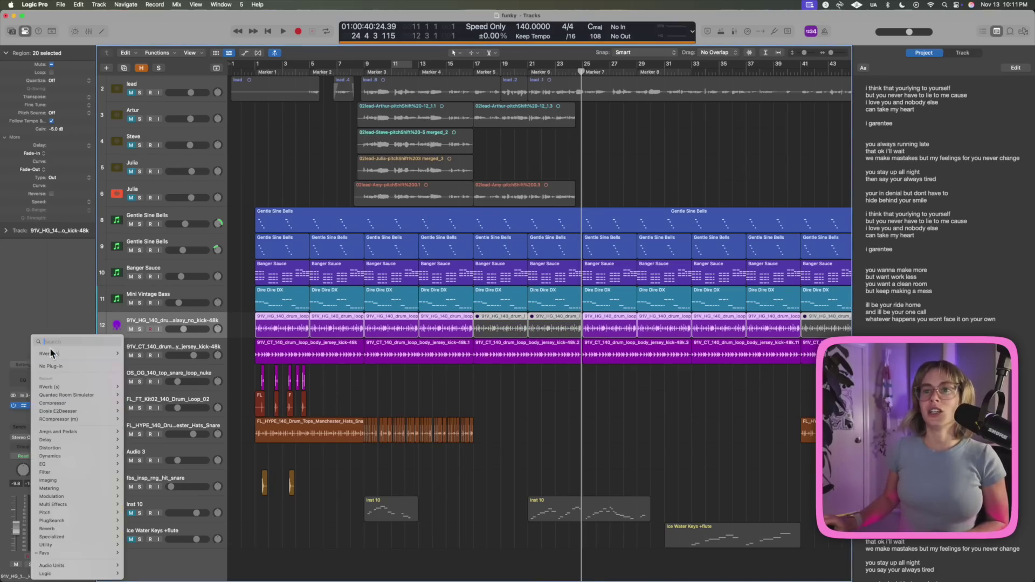
Step: Replace the reverb with a Compressor and browse its side-chain sources, searching 'leadlea'
left_click(71, 403)
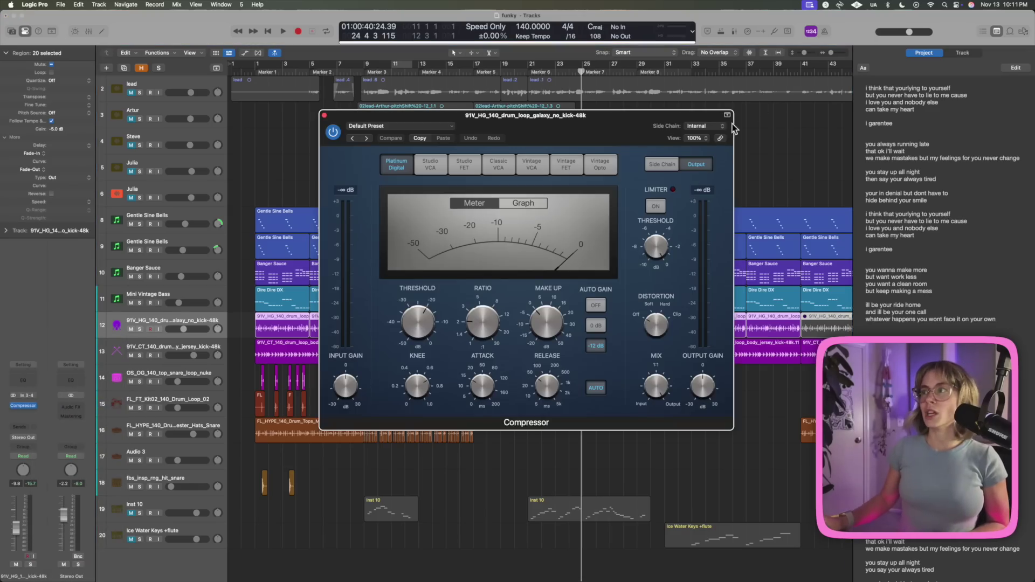
left_click(724, 127)
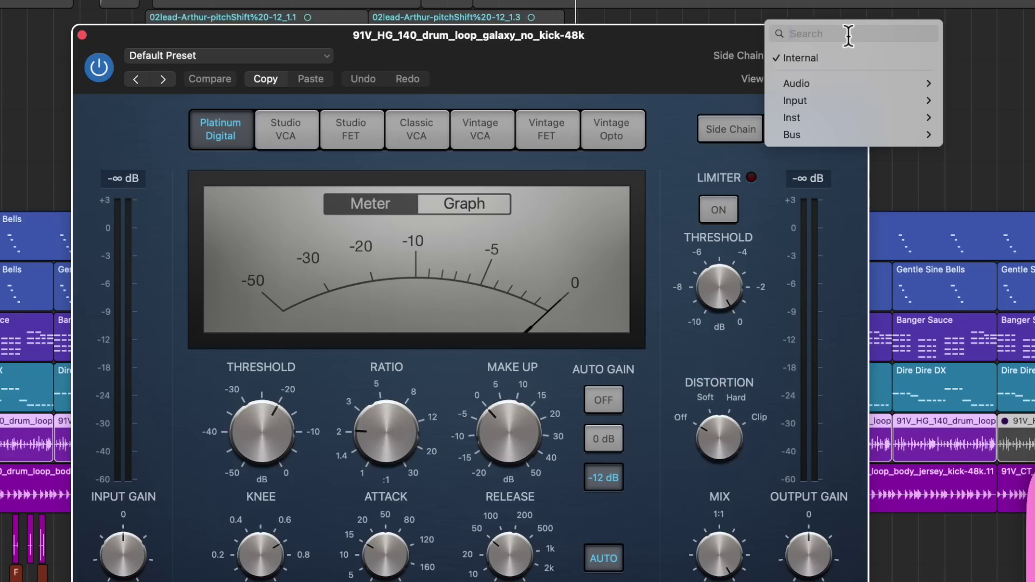
type("leadlea")
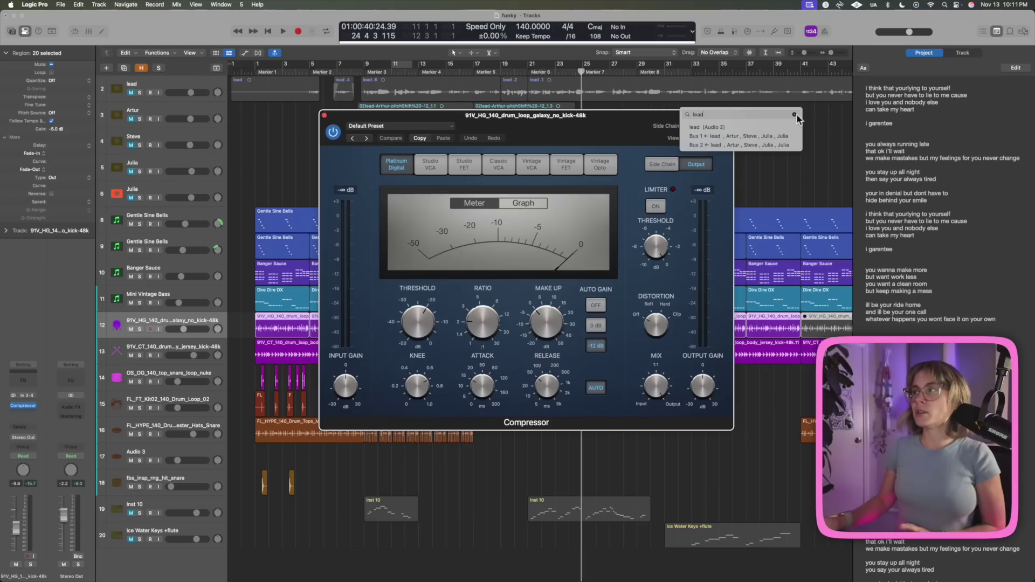
left_click(794, 114)
mouse_move(710, 138)
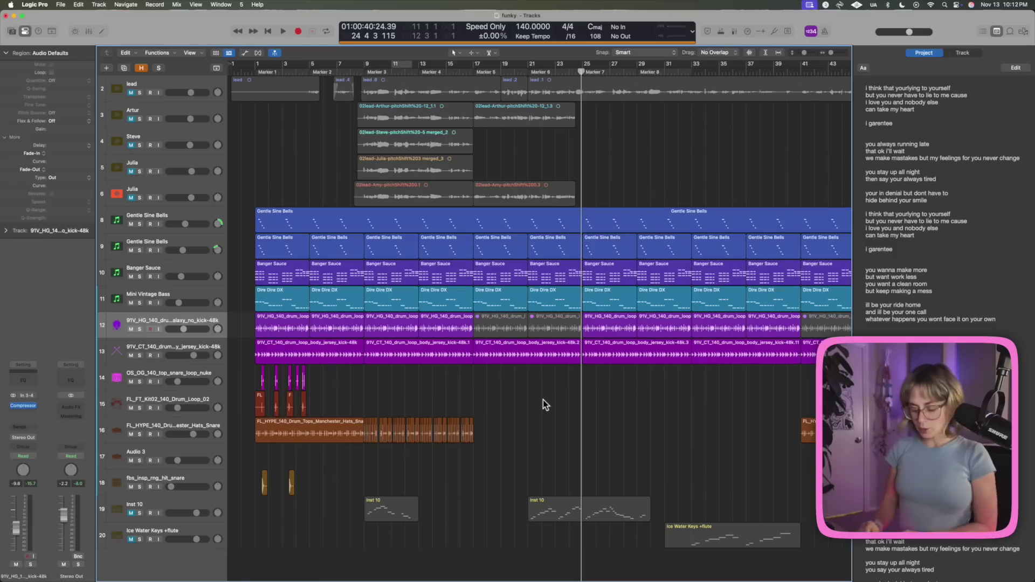
Step: Search the audio effect plug-ins for 'com' with Cmd-Shift-P
key("super+shift+p")
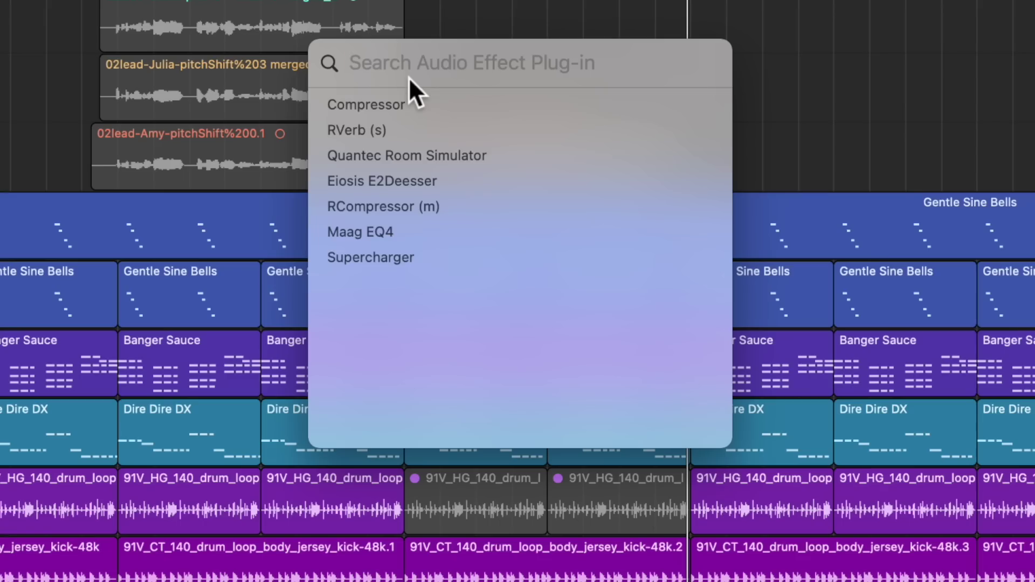
type("com")
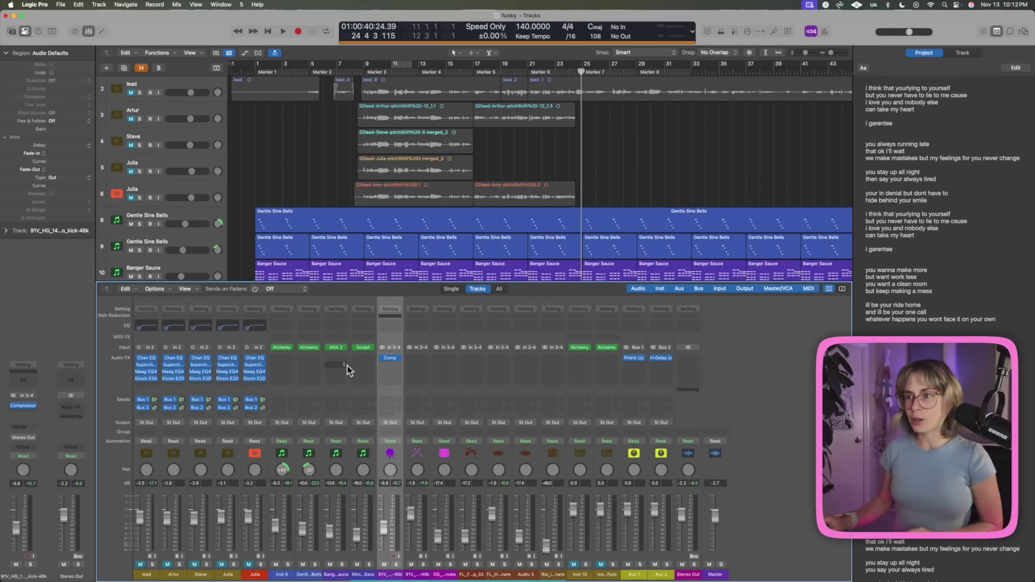
left_click(285, 399)
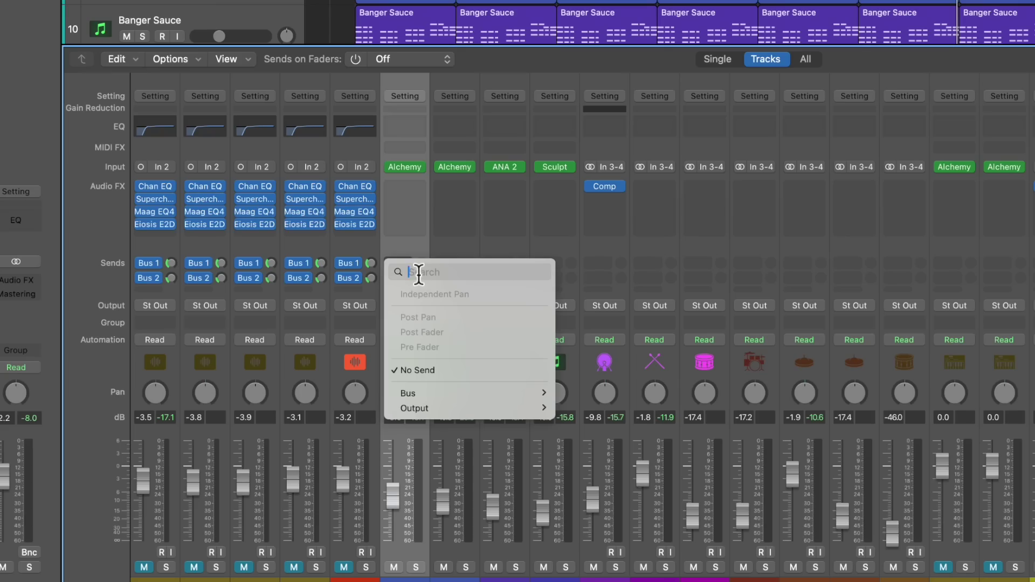
type("de")
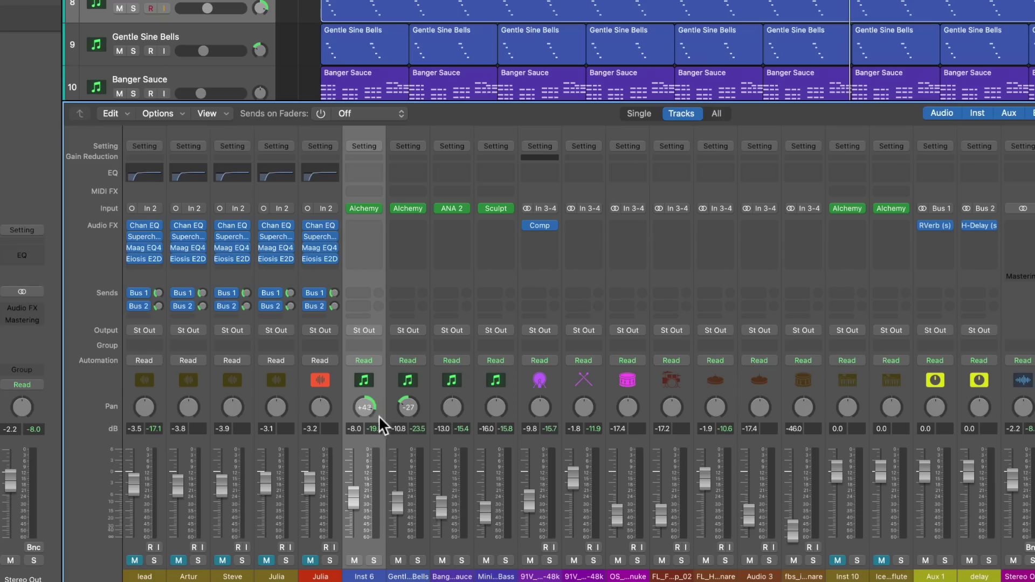
left_click(364, 445)
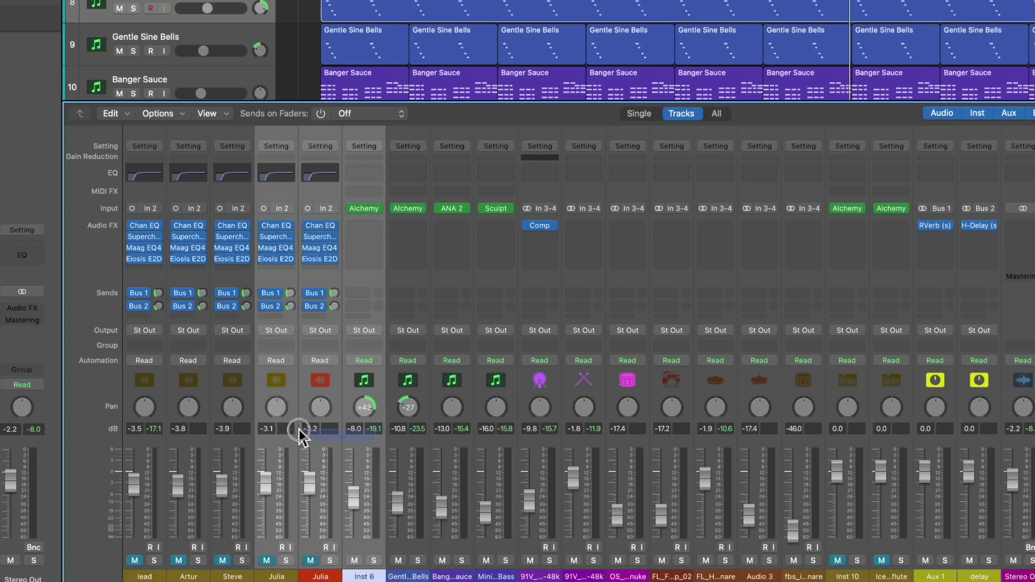
left_click(366, 439)
left_click_drag(366, 439, 629, 465)
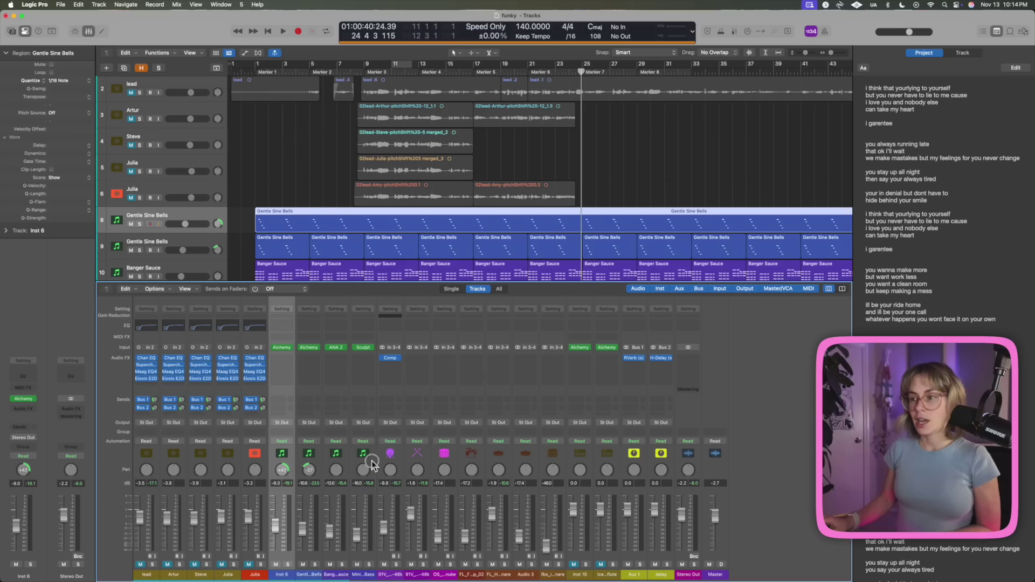
Step: Select the Mini Vintage Bass, lead and Audio 3 channels and drag them beside Gentle Sine Bells
left_click(372, 463)
left_click(160, 463, "shift")
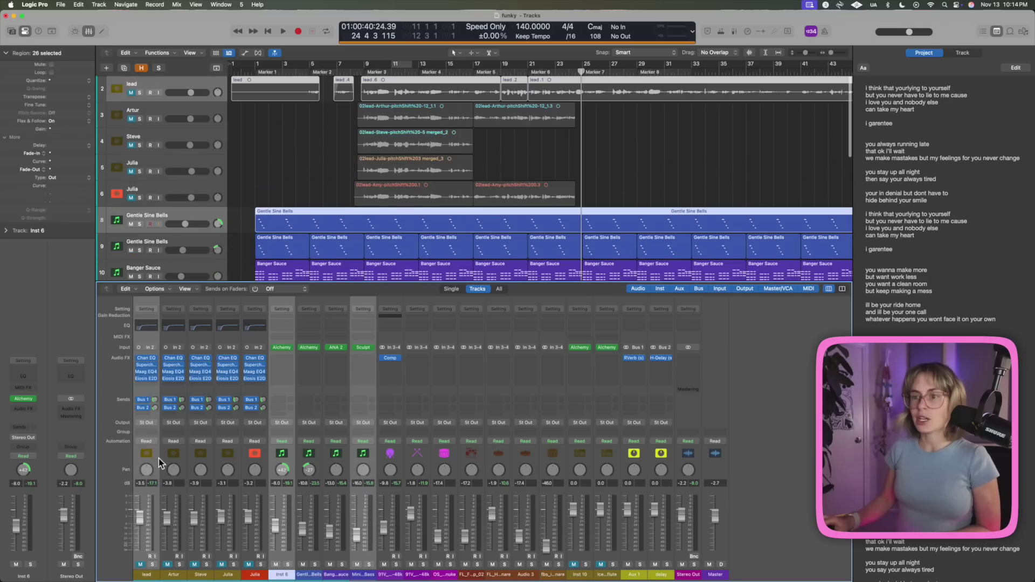
left_click(519, 458, "shift")
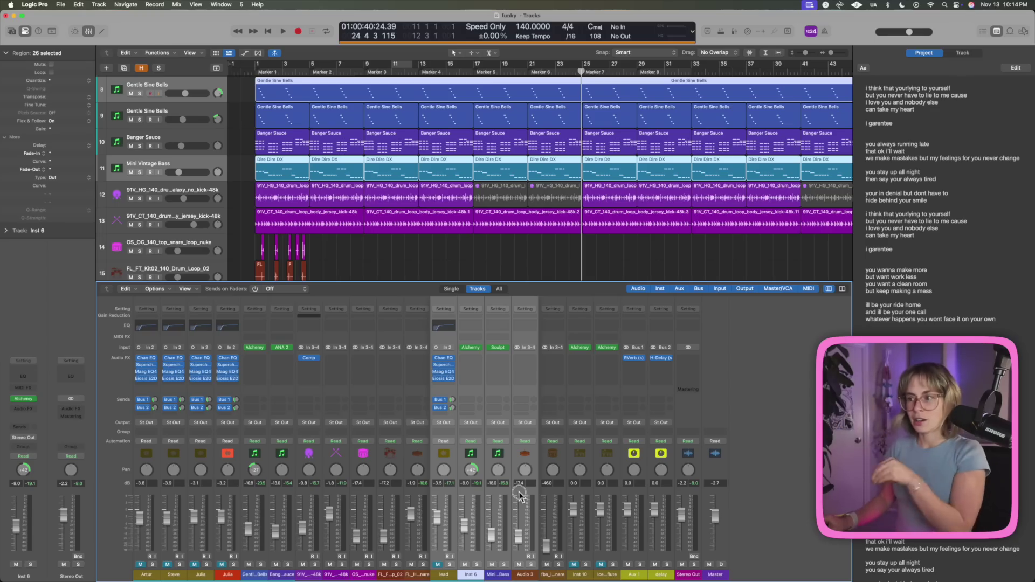
left_click_drag(520, 495, 356, 482)
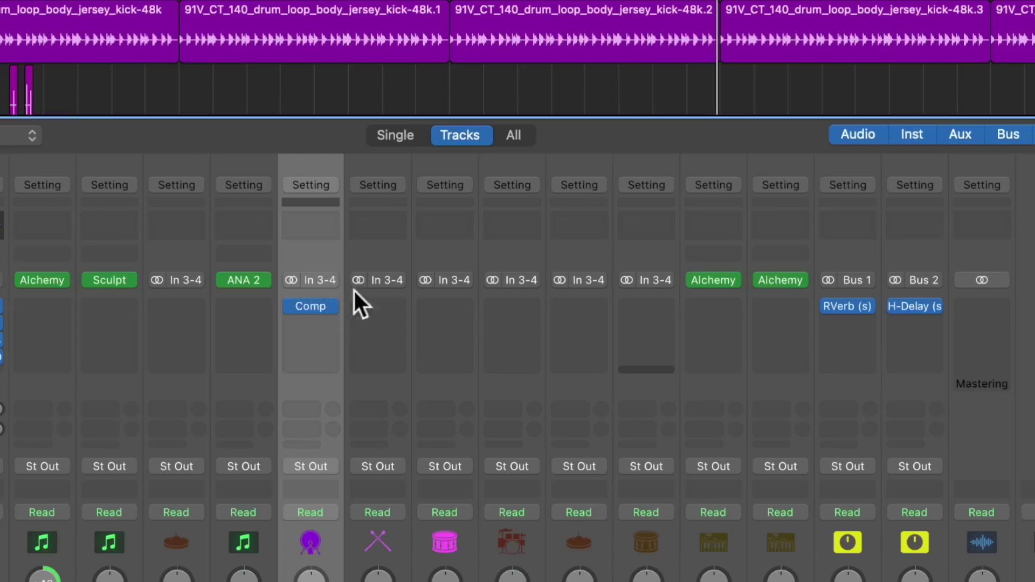
Step: Insert a Compressor on the drum loop channel, then undo it to leave the slots empty
left_click(330, 304)
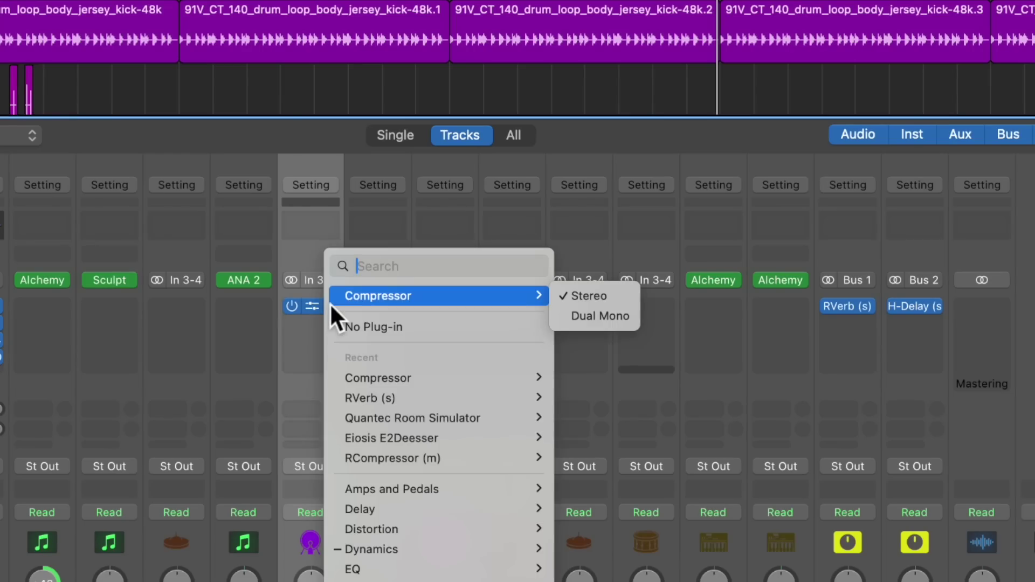
left_click(330, 303)
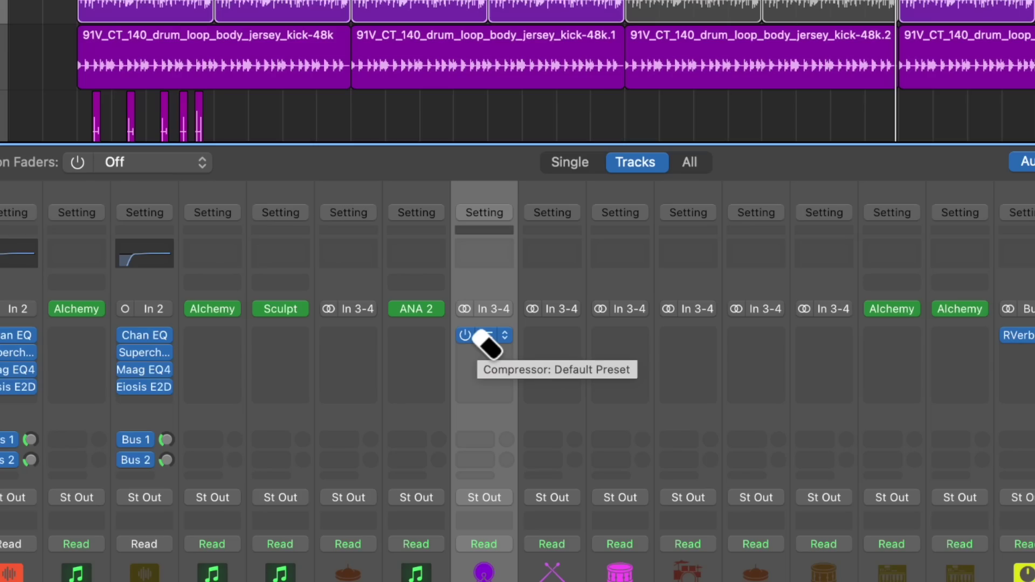
key("super+z")
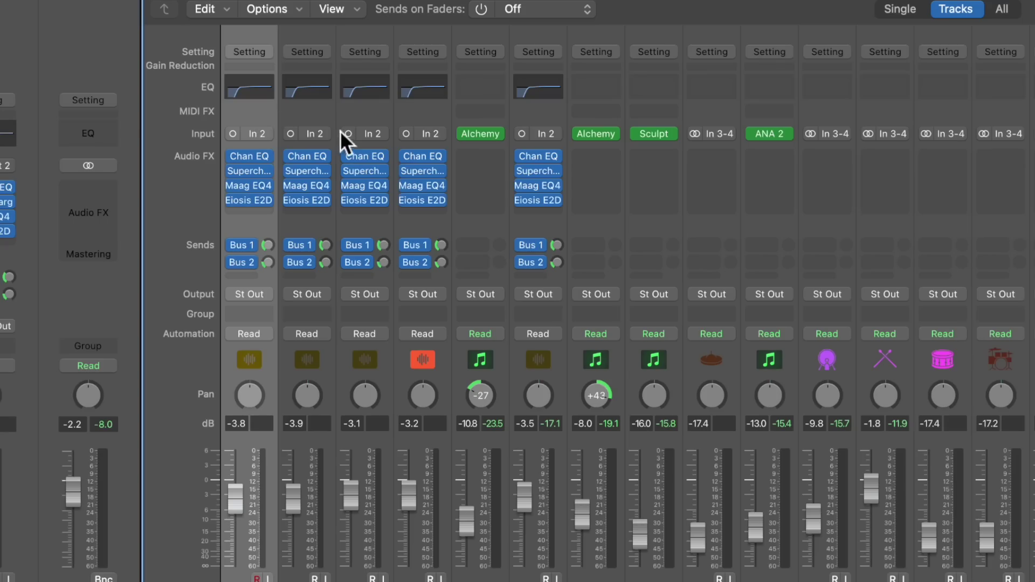
Step: Select the four vocal channels and add the Sample Rate / Buffer Size readout (48, 1,024) to the control bar
mouse_move(312, 116)
left_mouse_down()
mouse_move(532, 92)
mouse_move(533, 108)
left_mouse_up()
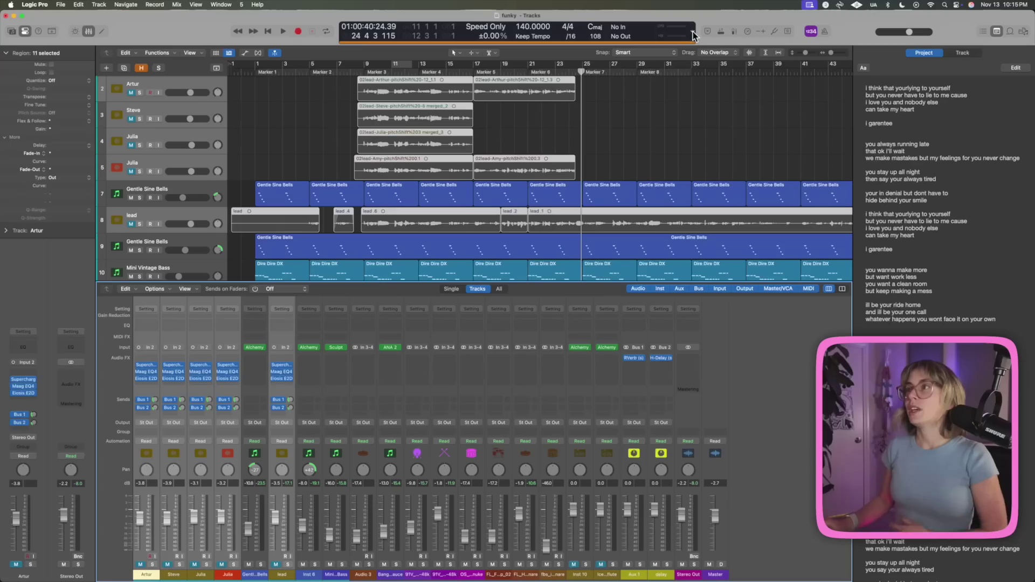
left_click(693, 33)
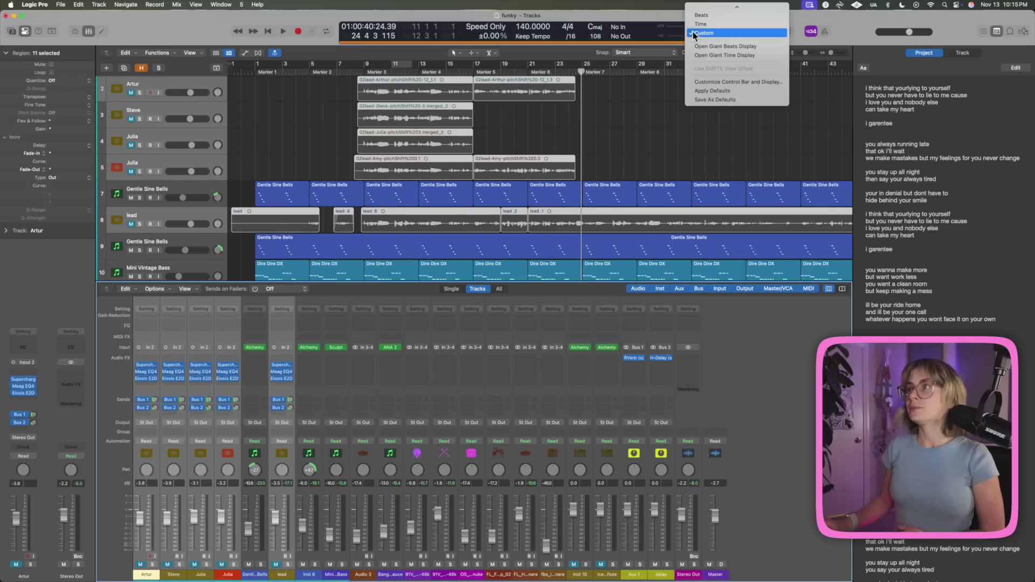
left_click(738, 83)
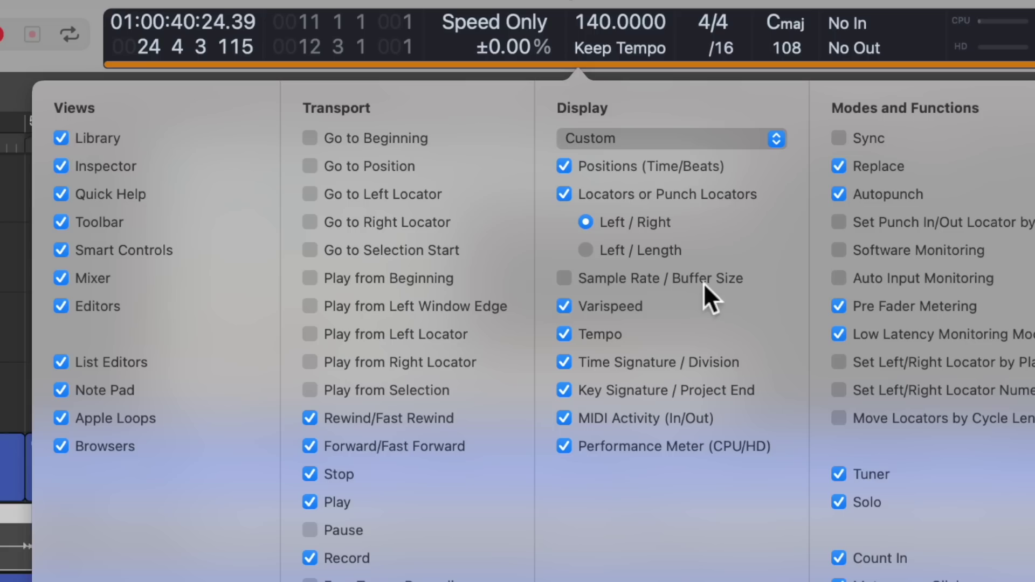
left_click(564, 278)
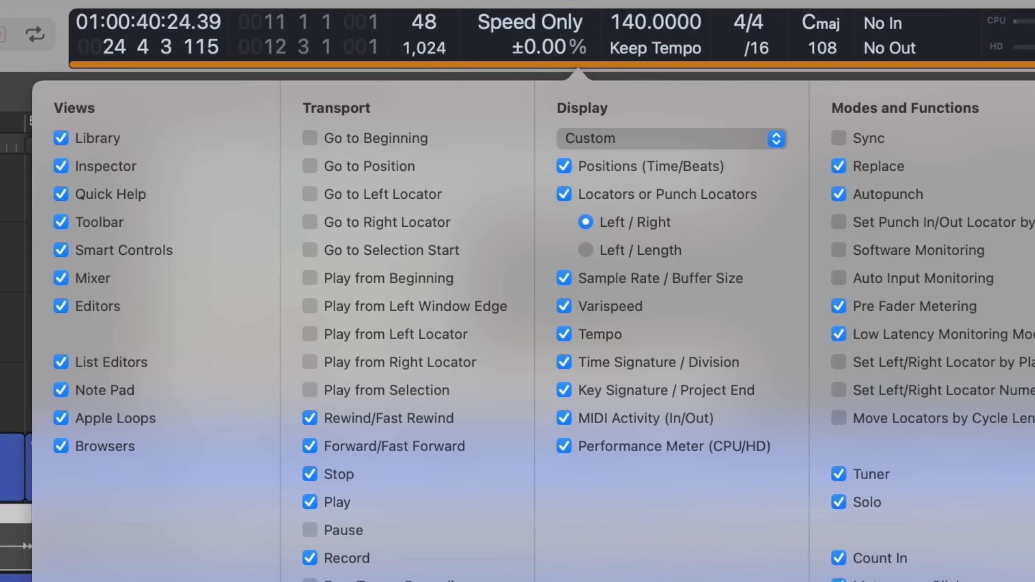
key("Escape")
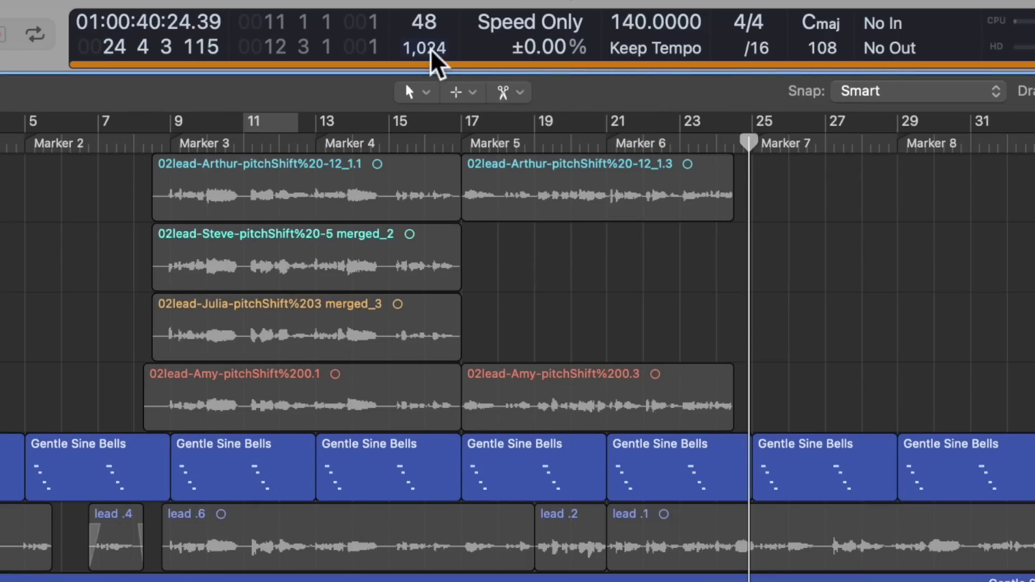
left_click(429, 58)
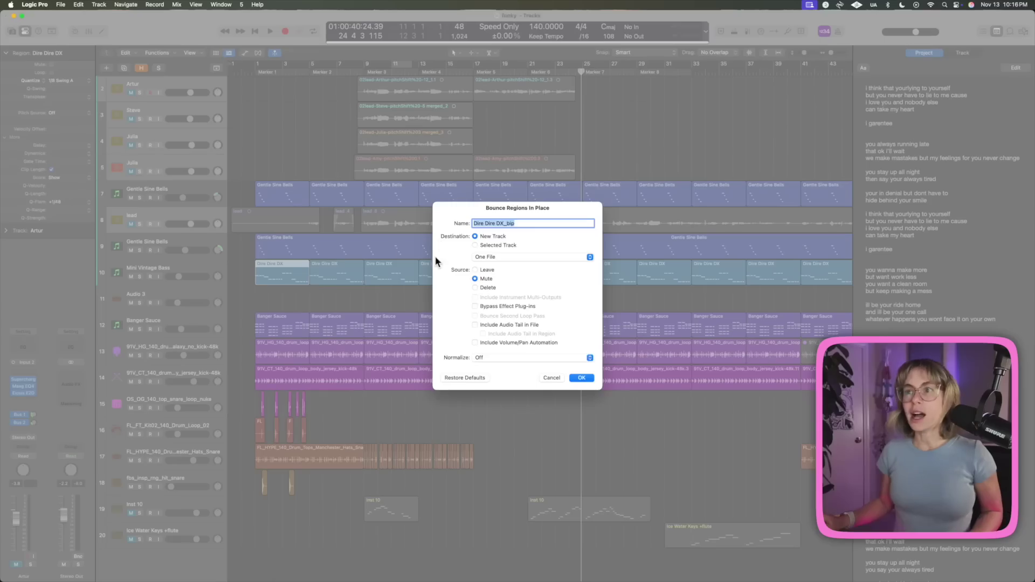
Step: Open Bounce Regions In Place, look at the file-split choices, then cancel
left_click(550, 378)
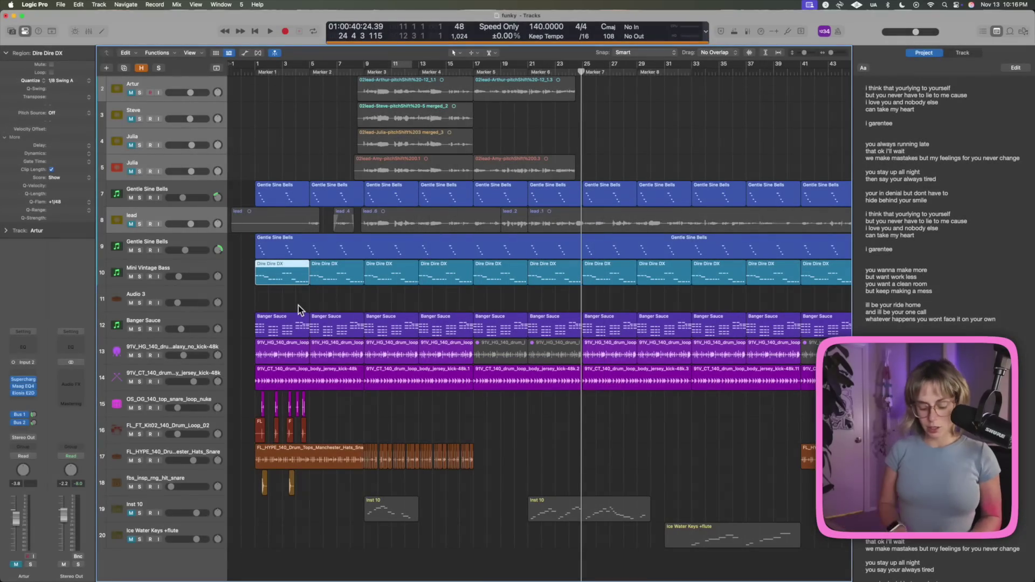
key("ctrl+b")
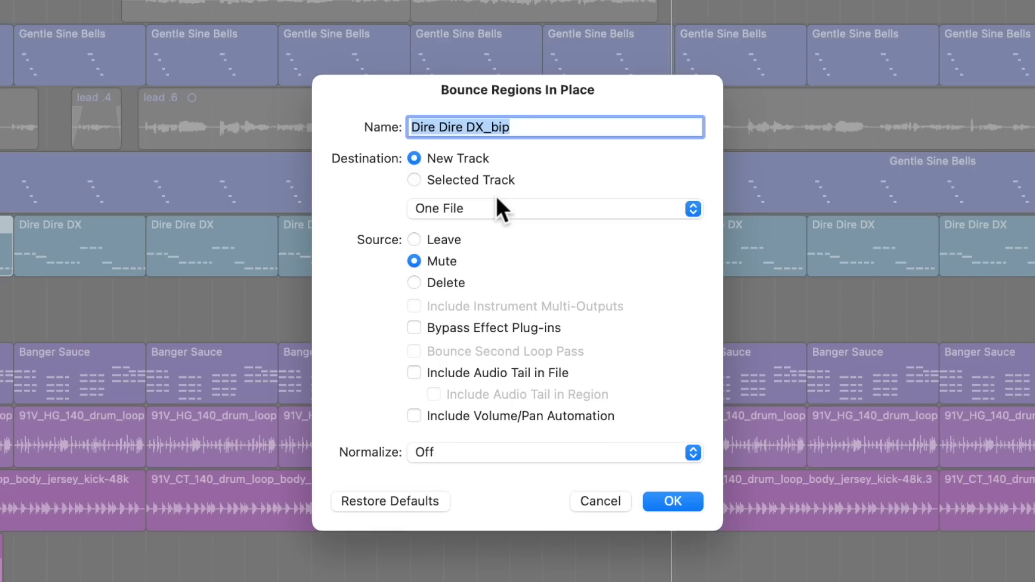
left_click(689, 210)
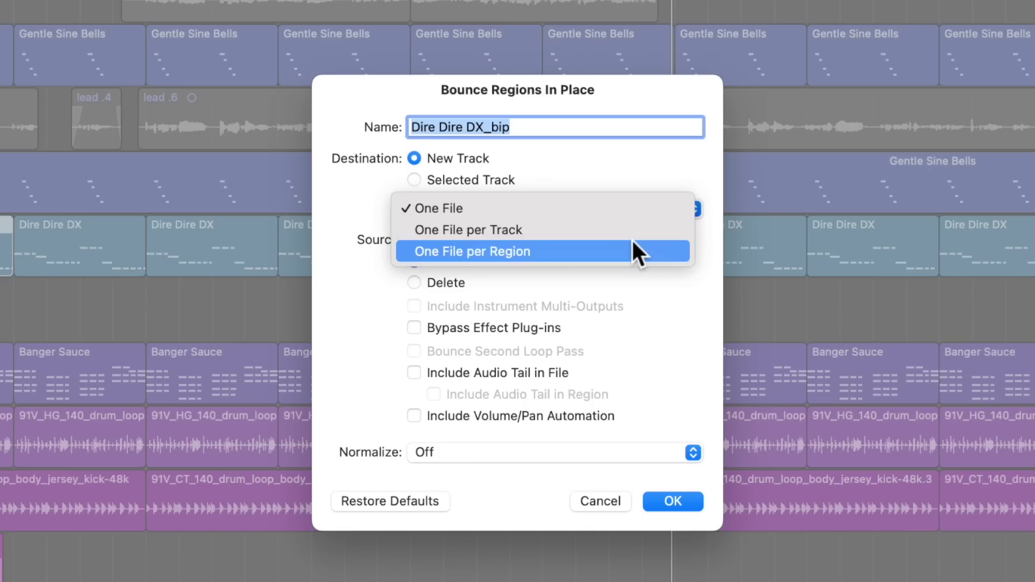
left_click(597, 501)
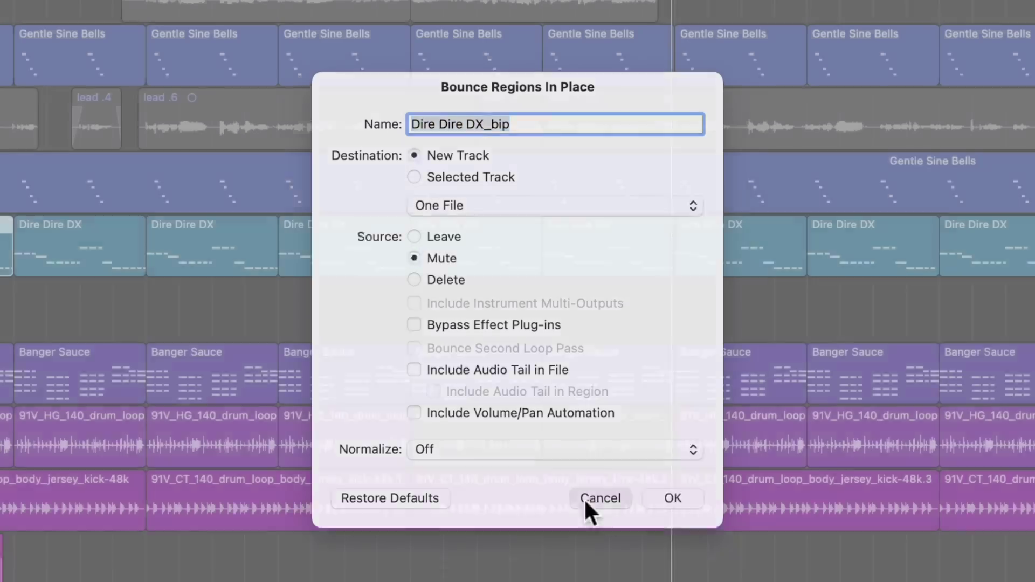
left_click(586, 499)
Step: Bounce the Dire Dire DX regions in place with One File per Region
key("ctrl+b")
left_click(510, 257)
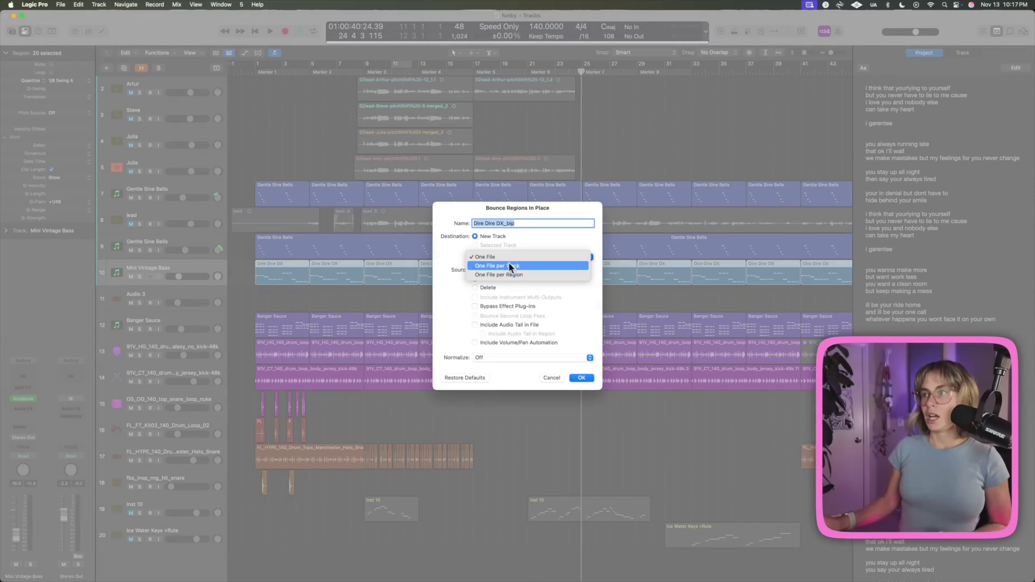
left_click(509, 273)
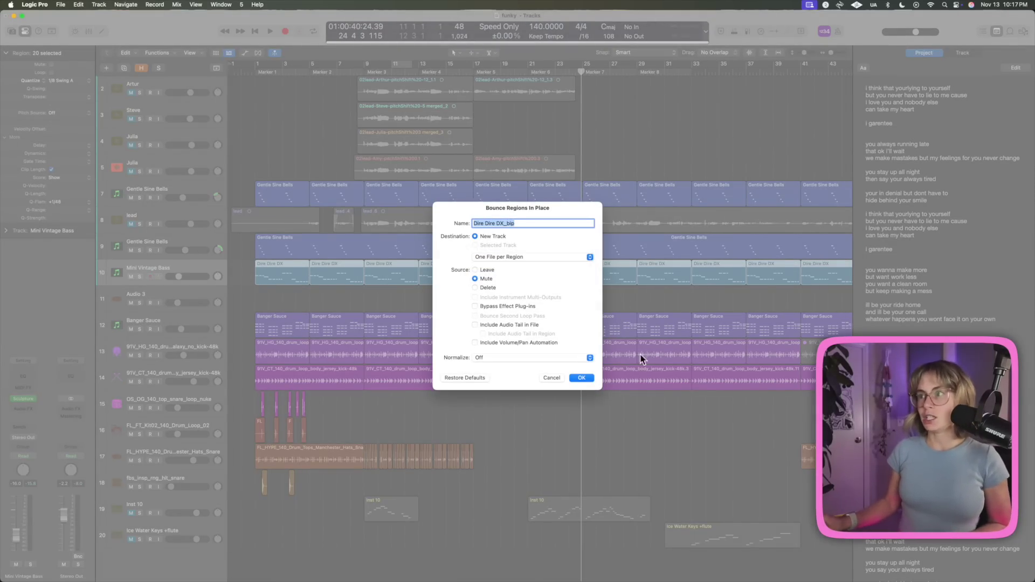
left_click(589, 380)
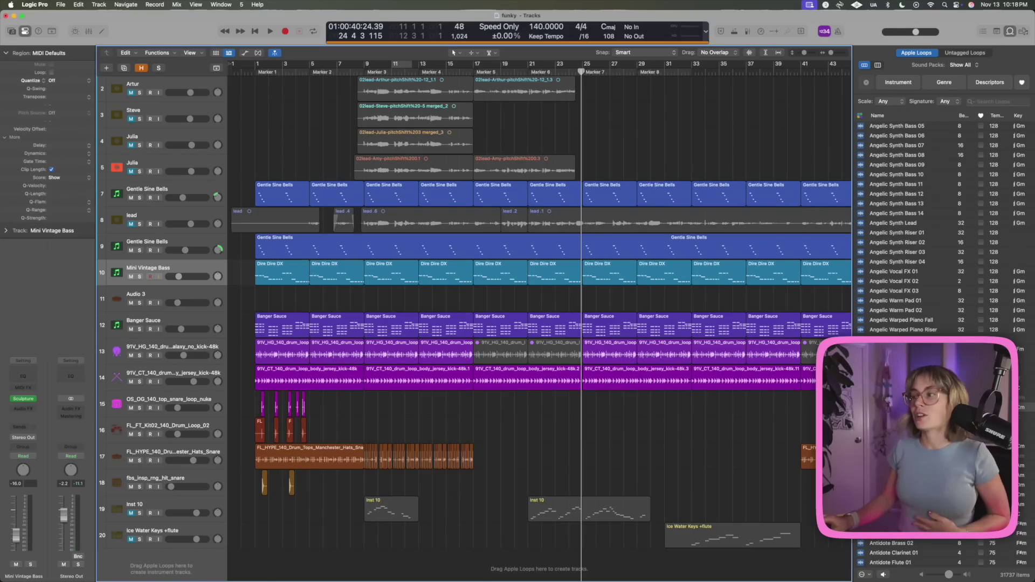
Step: Preview a library loop, then share the song to Voice Memos at High Quality (AAC, 192 kbit/s)
left_click(917, 387)
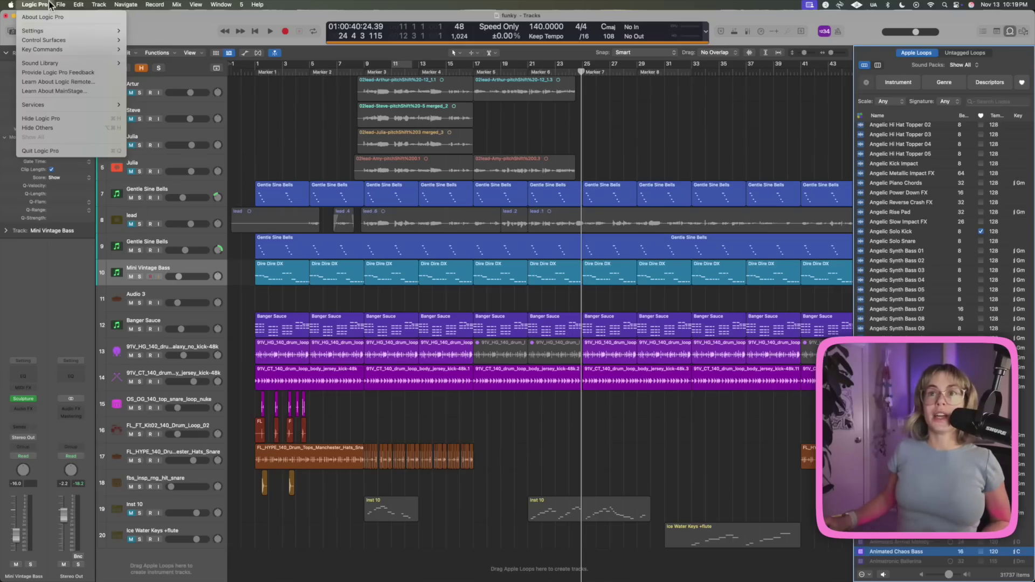
mouse_move(64, 6)
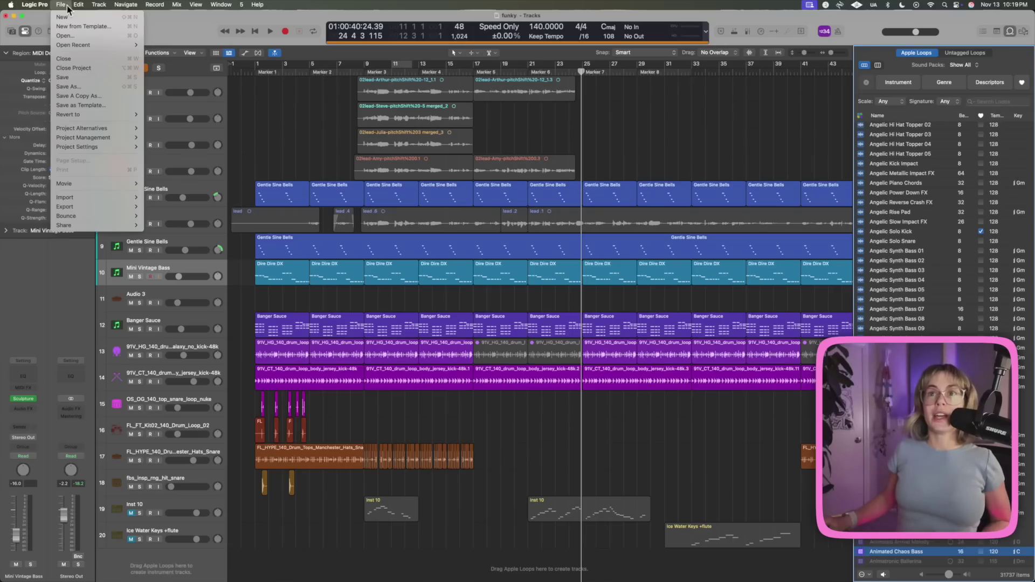
mouse_move(79, 222)
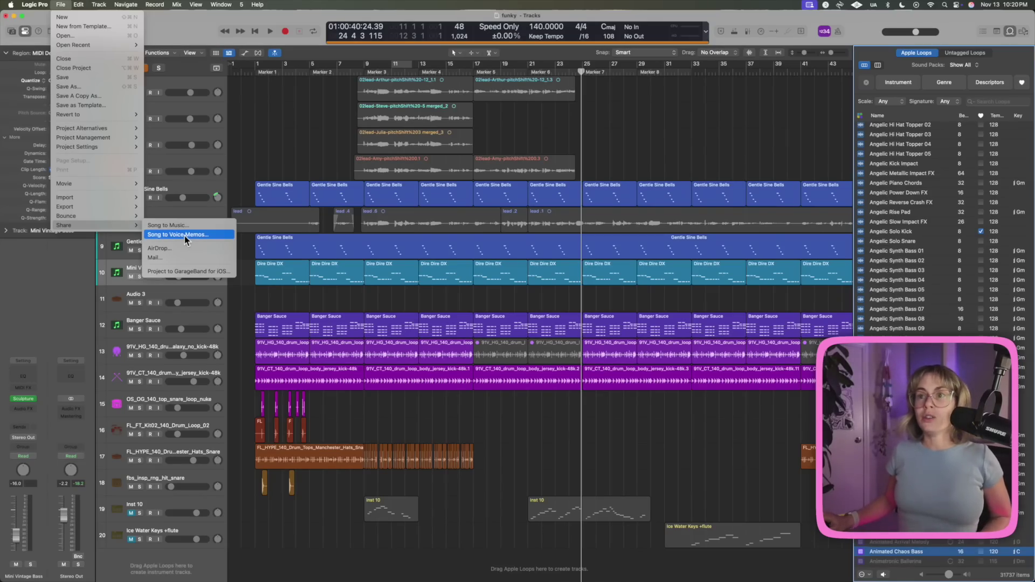
left_click(184, 235)
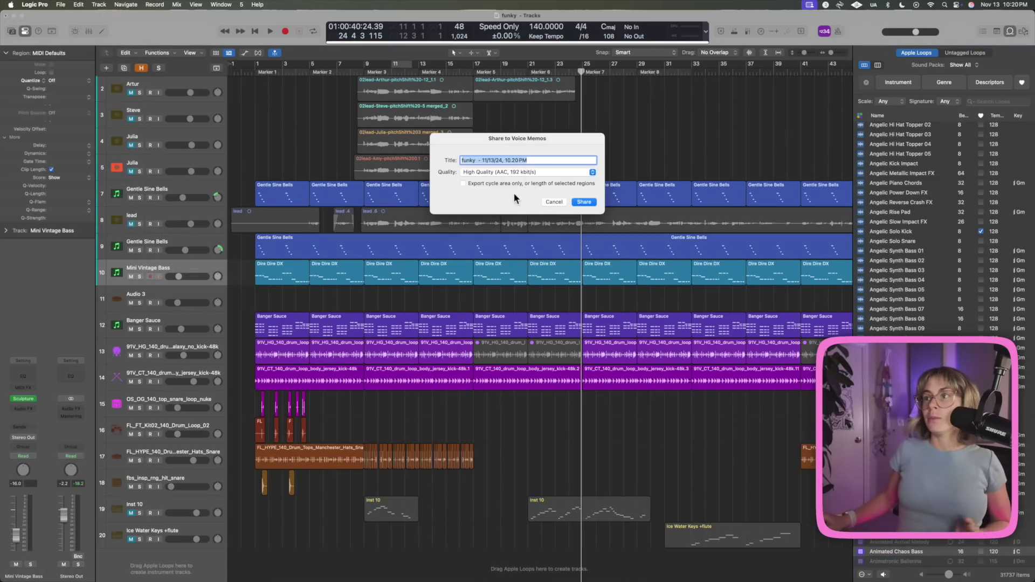
left_click(591, 172)
left_click(523, 172)
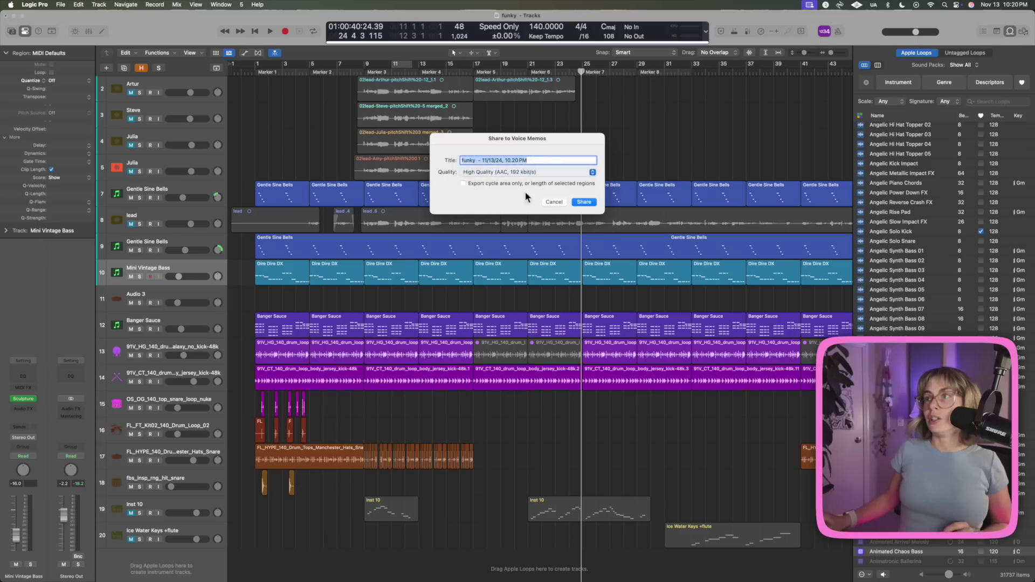
left_click(585, 202)
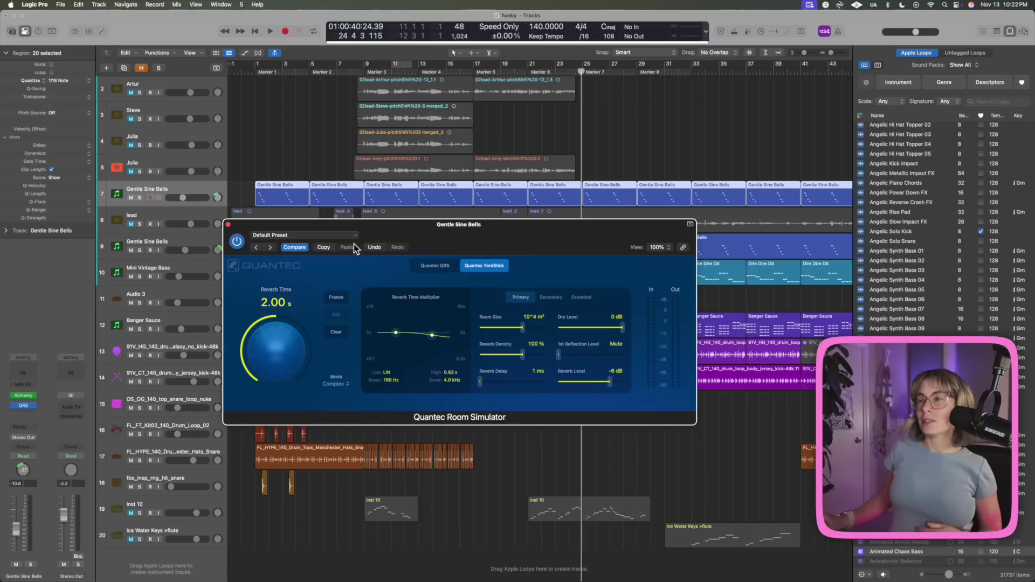
Step: Open the preset list in Gentle Sine Bells' Quantec Room Simulator
left_click(355, 235)
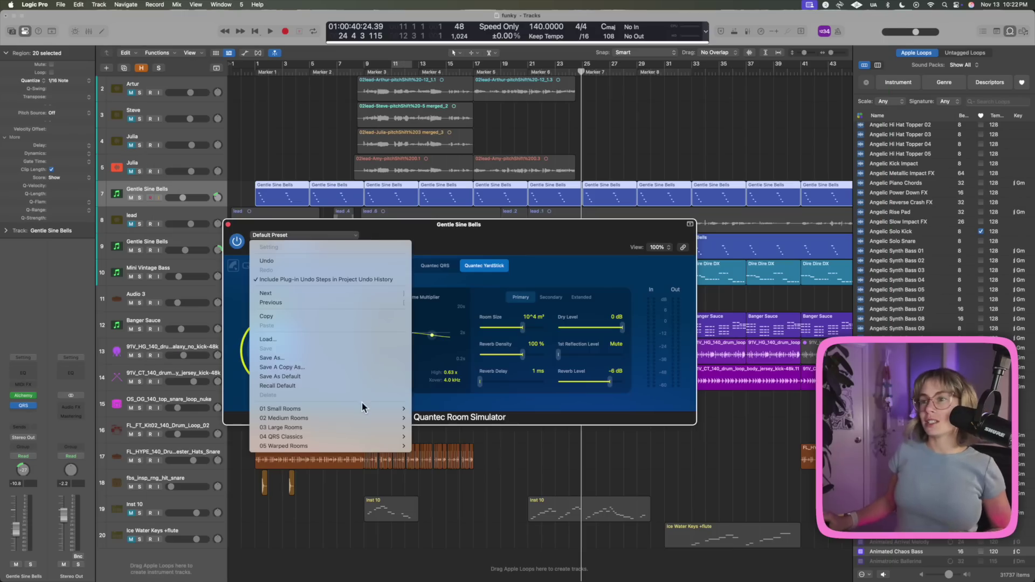
Step: Load the Keys preset, pan the track to -2, and lengthen reverb time to 18.0 s
left_click(447, 410)
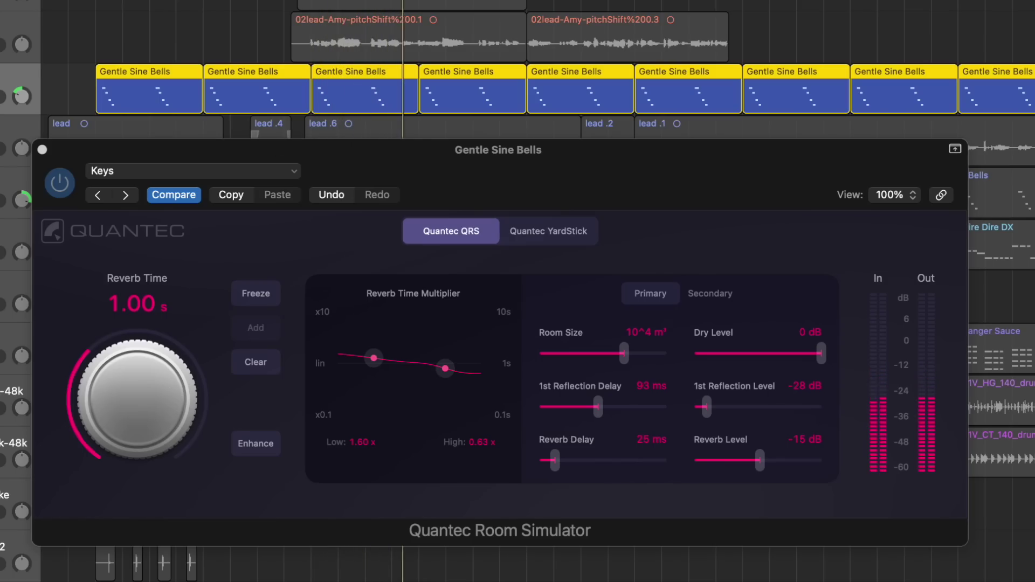
left_click_drag(122, 393, 123, 340)
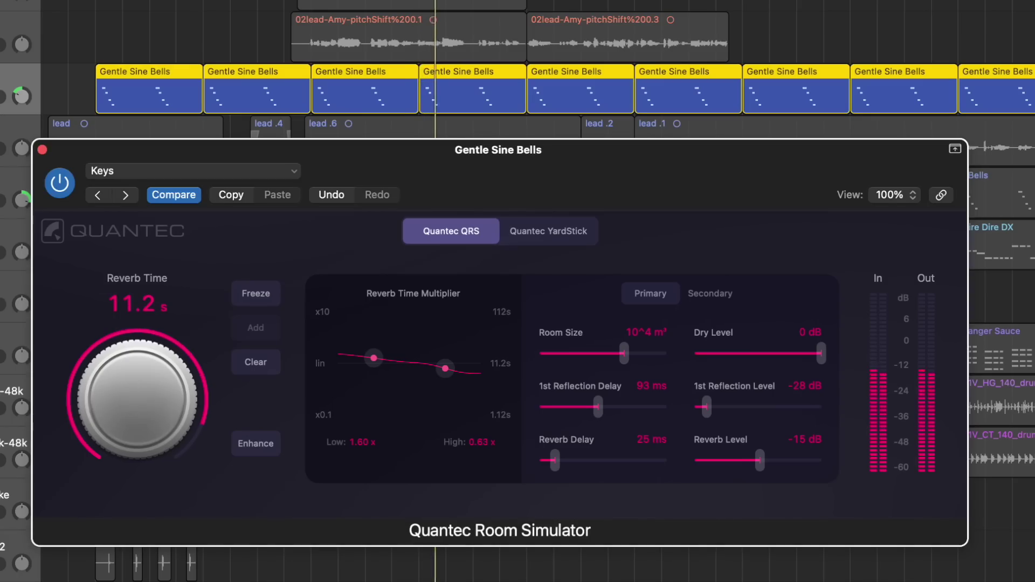
left_click(28, 58)
left_click_drag(24, 66, 24, 73)
left_click_drag(85, 429, 141, 372)
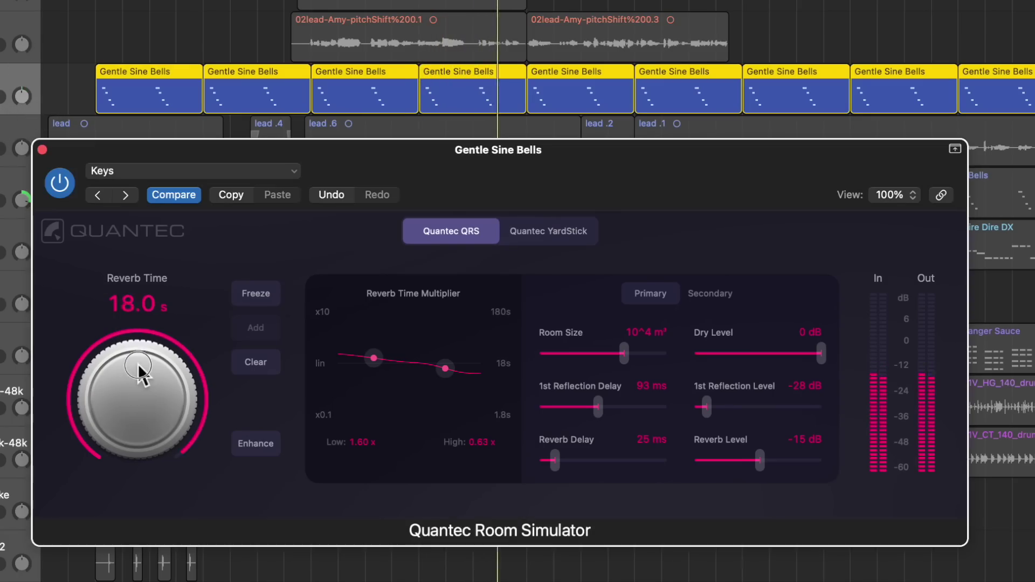
left_click(61, 183)
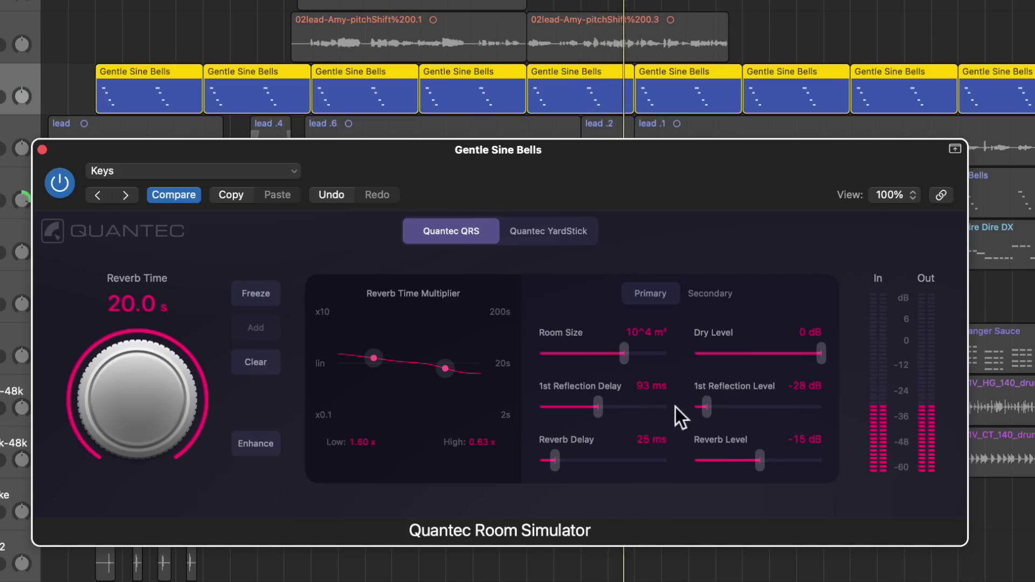
Step: Raise the first reflection level to -8 dB, increase reverb delay, then open the lead track's reverb
left_click_drag(708, 413, 797, 414)
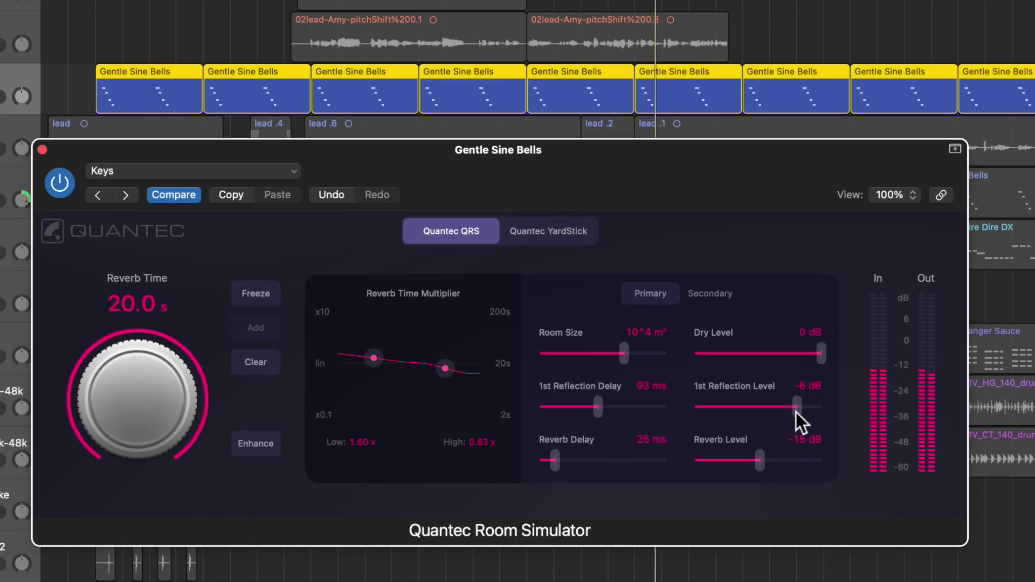
left_click_drag(567, 463, 628, 461)
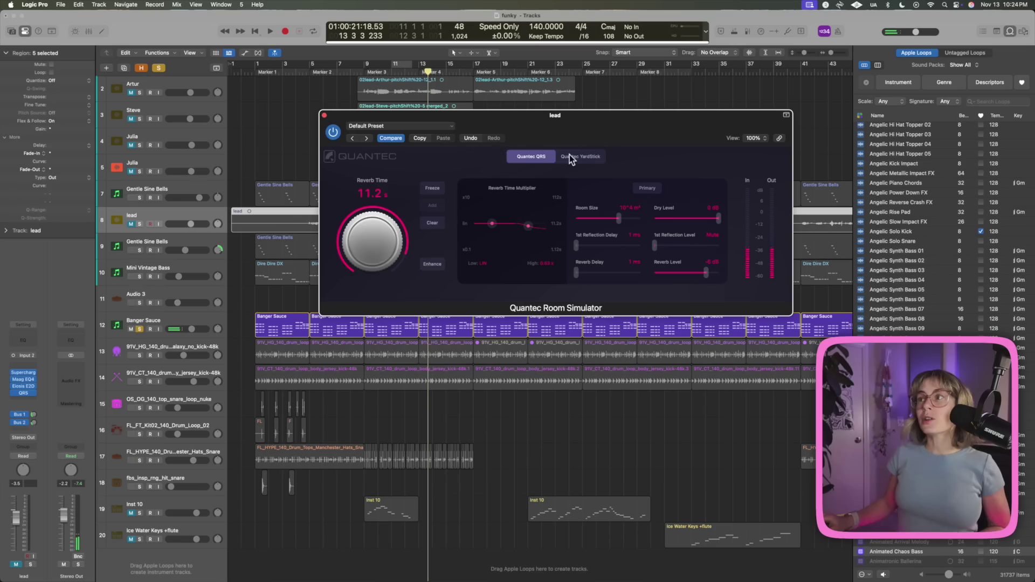
left_click(571, 157)
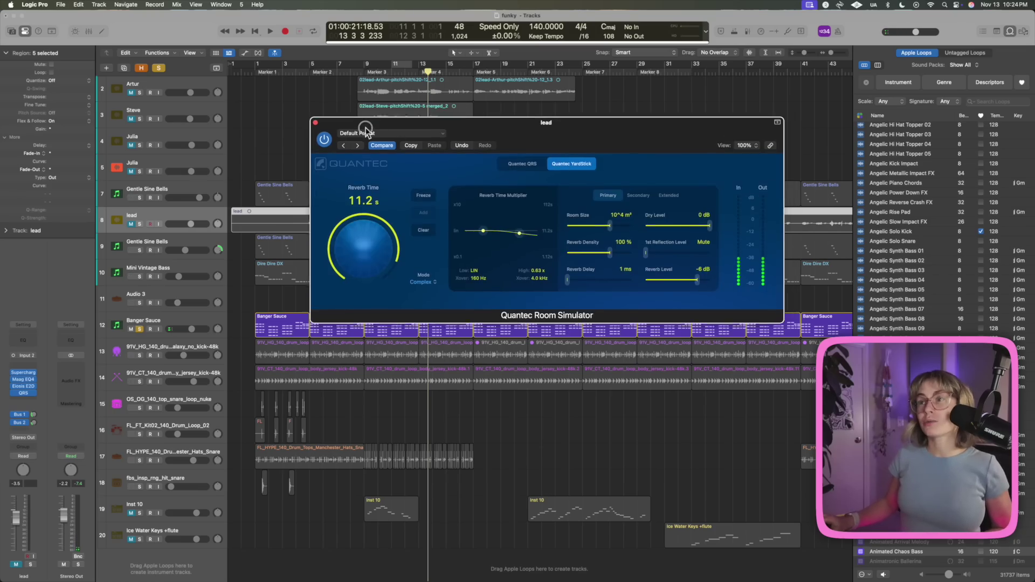